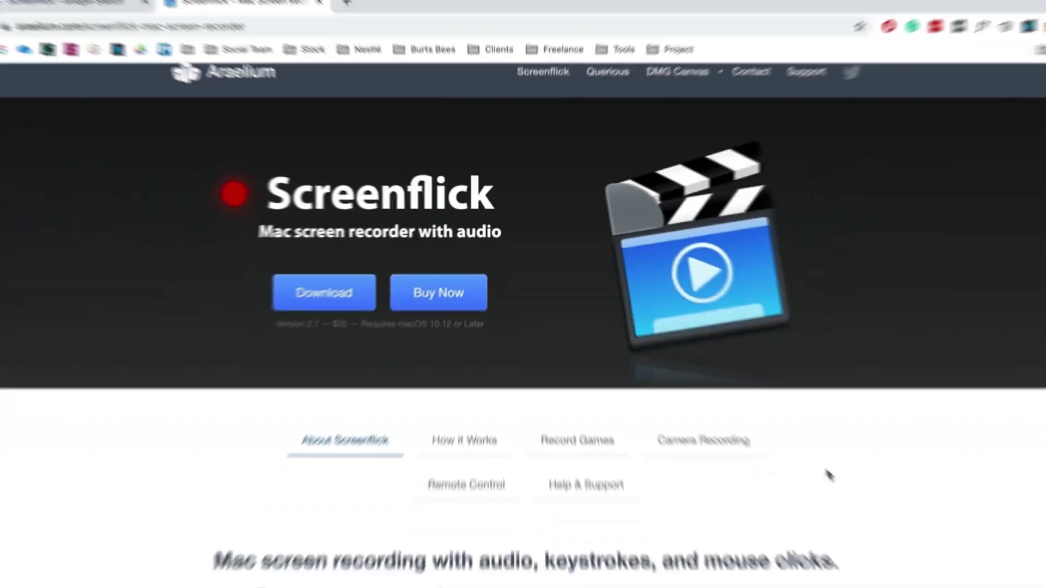
Step: Scroll the Screenflick product page past the About section down to the app screenshot
scroll(996, 586, down, 5)
scroll(783, 438, down, 8)
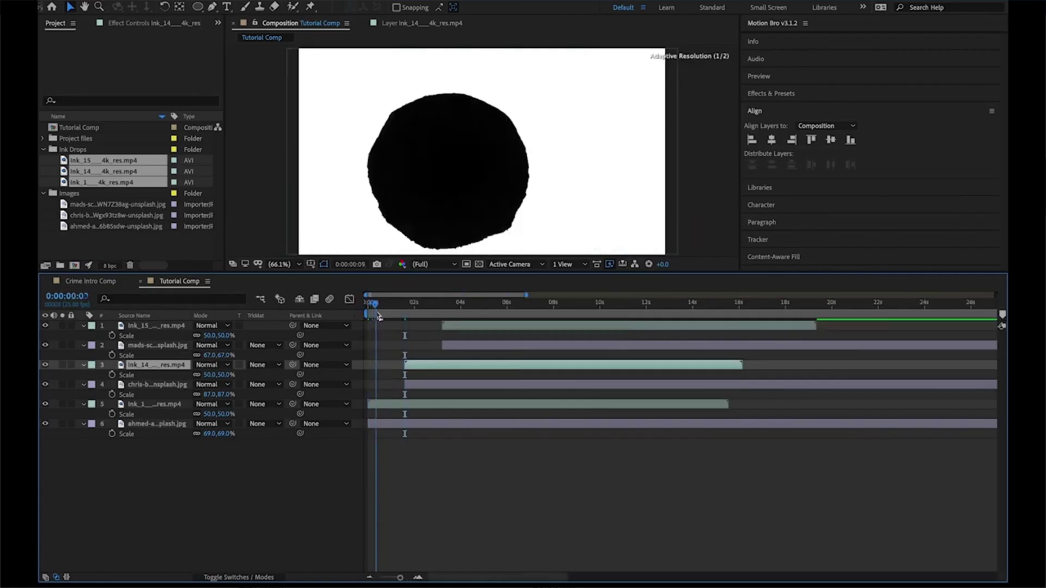
Step: Move the Tutorial Comp playhead to a later ink-drop frame and select the bottom image layer
mouse_move(405, 317)
mouse_down()
mouse_move(470, 309)
mouse_move(379, 309)
mouse_up()
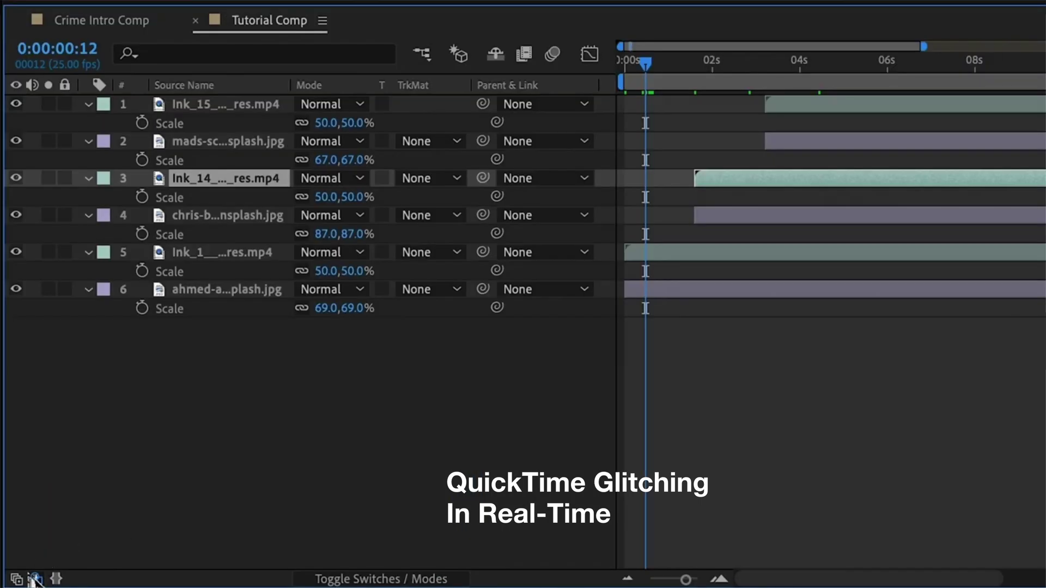
click(55, 577)
click(36, 578)
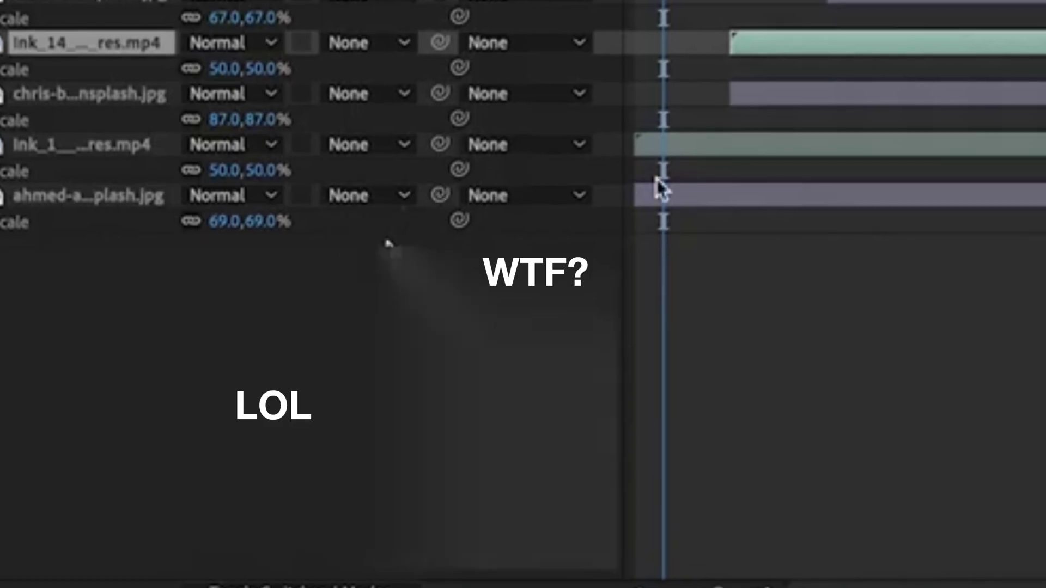
click(708, 200)
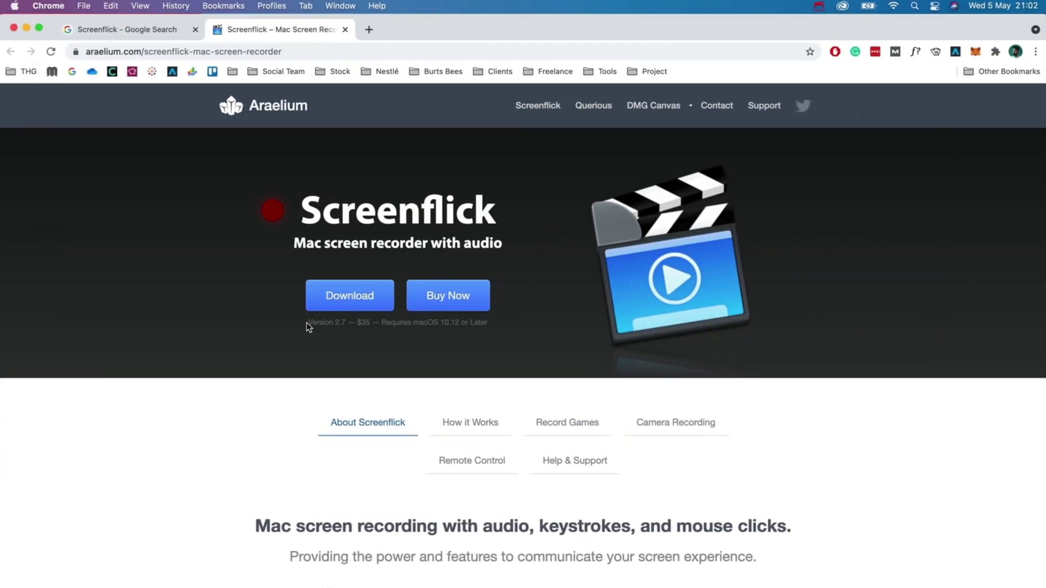
Step: Highlight Screenflick's version, price and macOS requirement line, then clear the highlight
drag(307, 326, 502, 330)
click(381, 344)
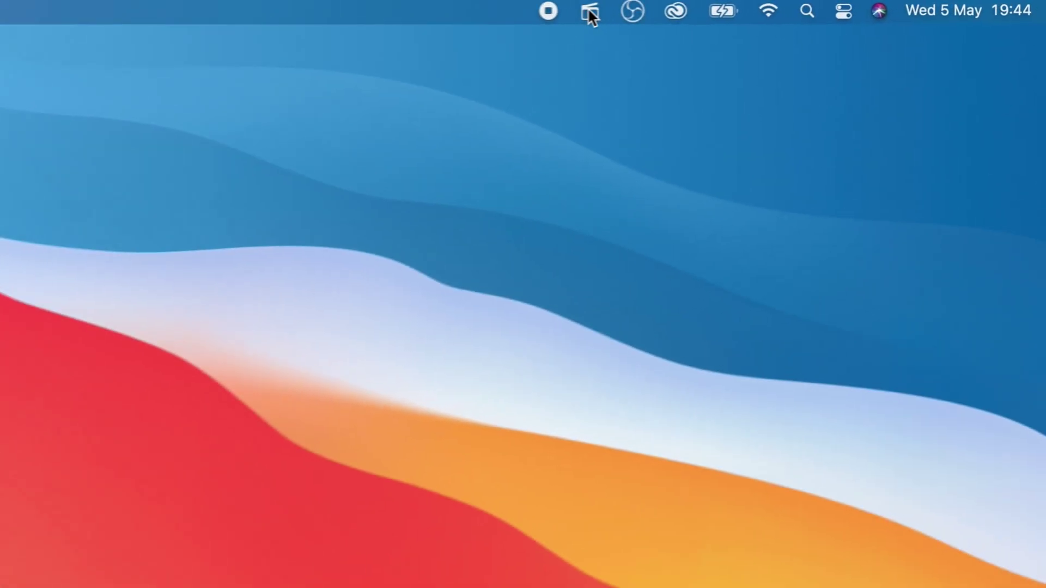
Step: Choose Activate Screenflick from the menu-bar icon to show its recording window
click(794, 6)
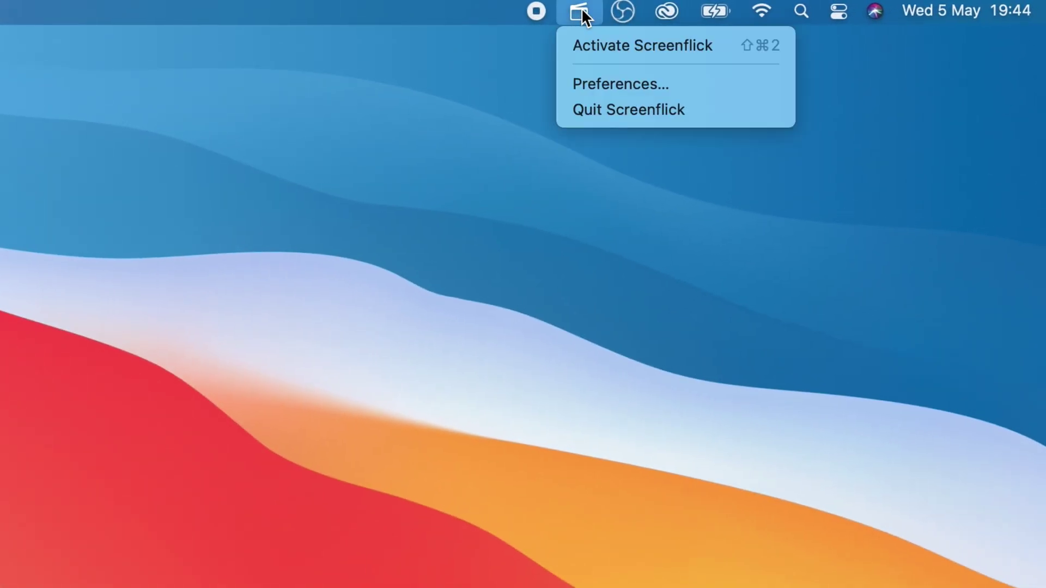
click(606, 44)
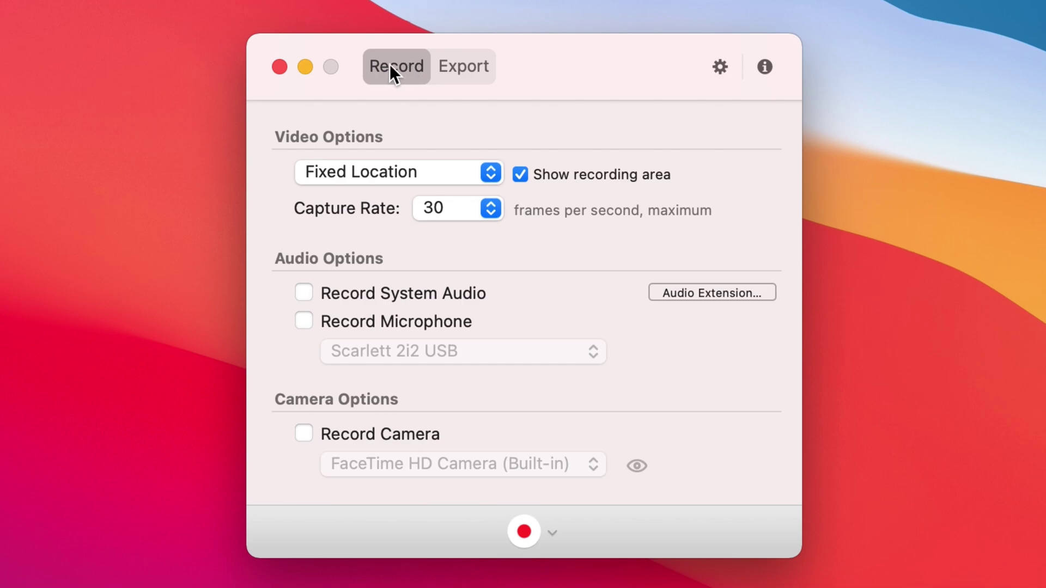
click(390, 173)
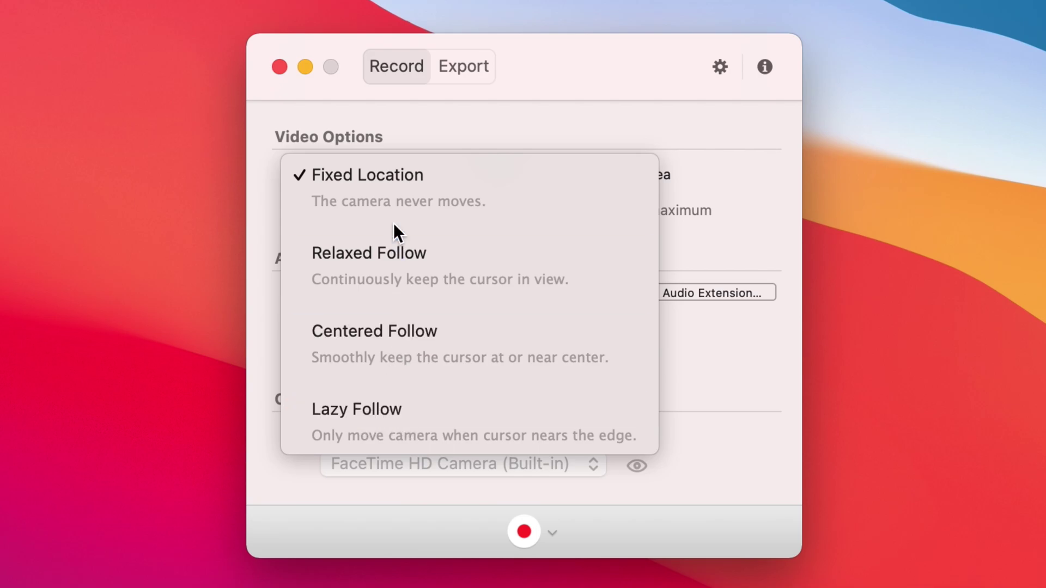
click(391, 173)
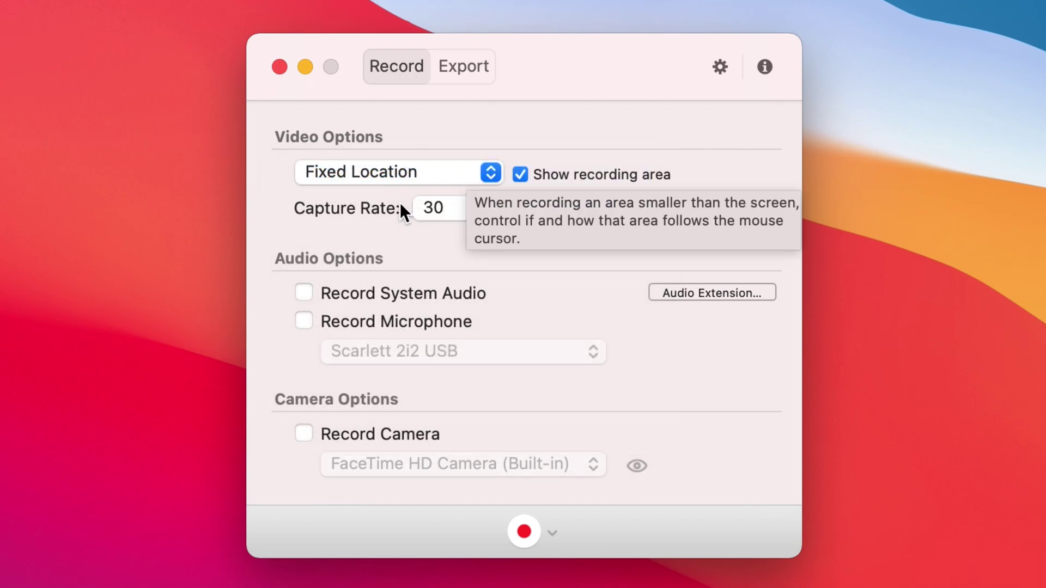
click(457, 207)
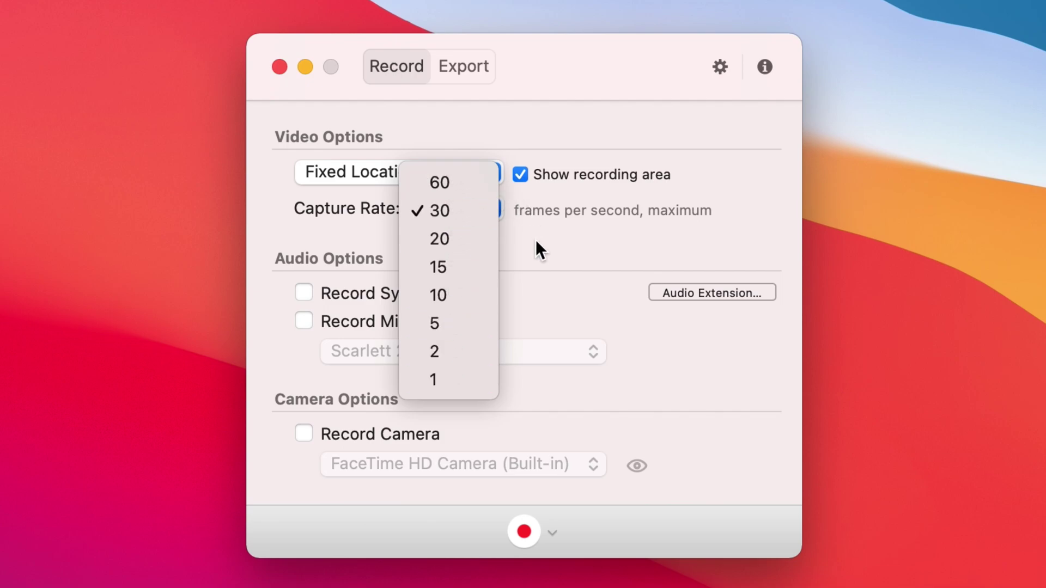
click(518, 243)
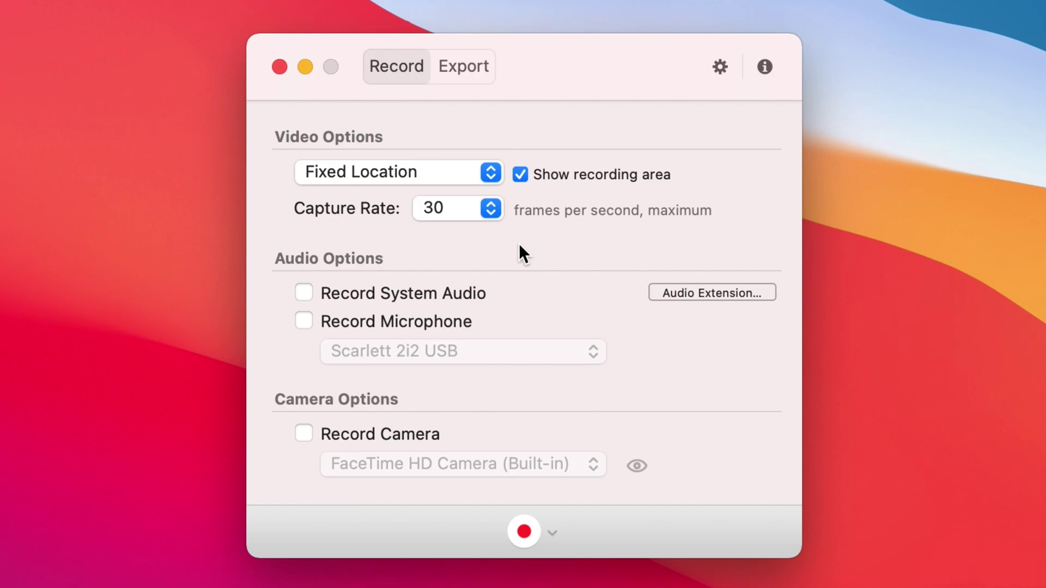
click(309, 294)
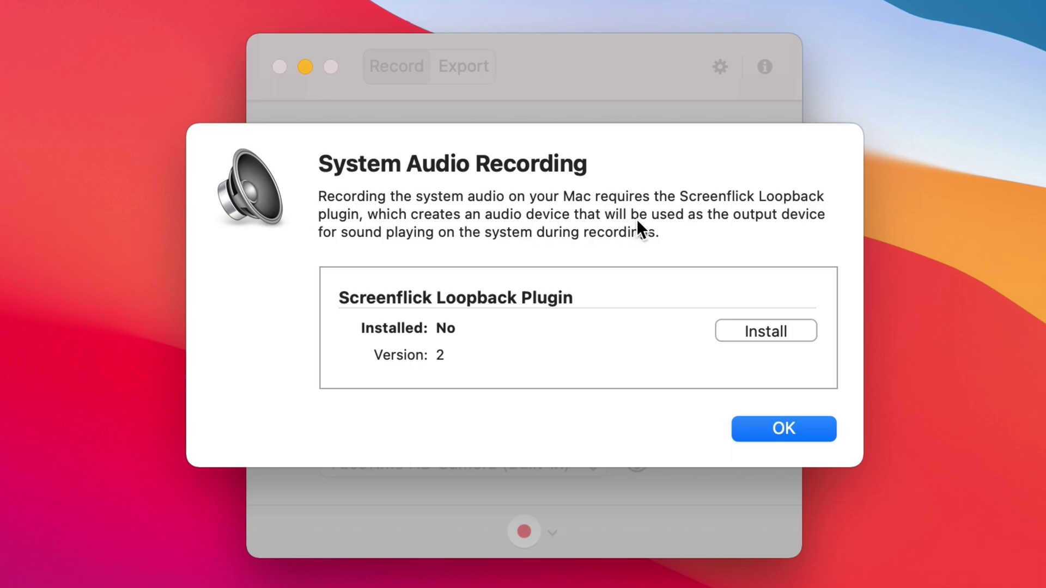
click(777, 436)
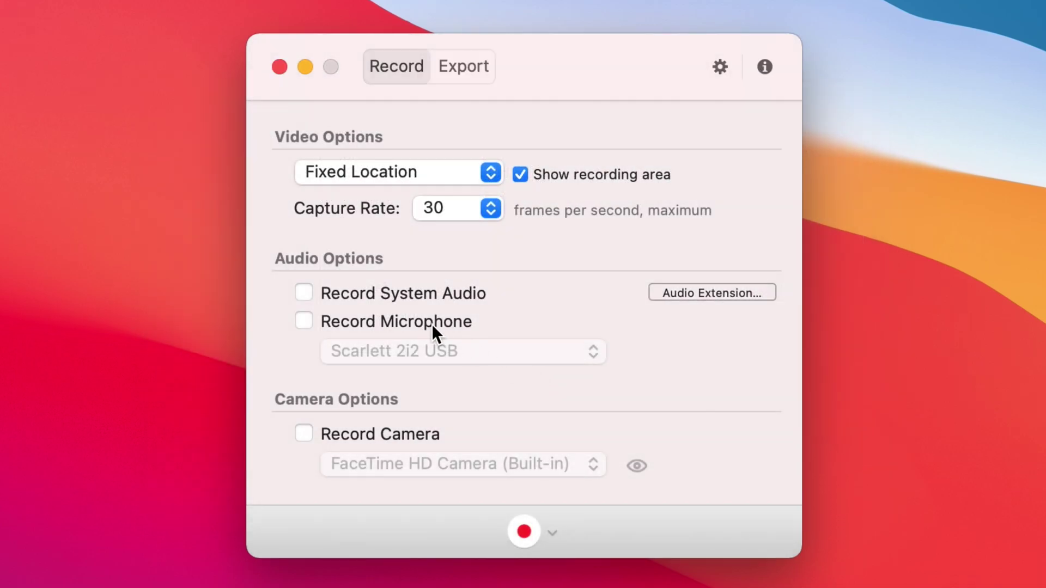
click(417, 325)
click(439, 354)
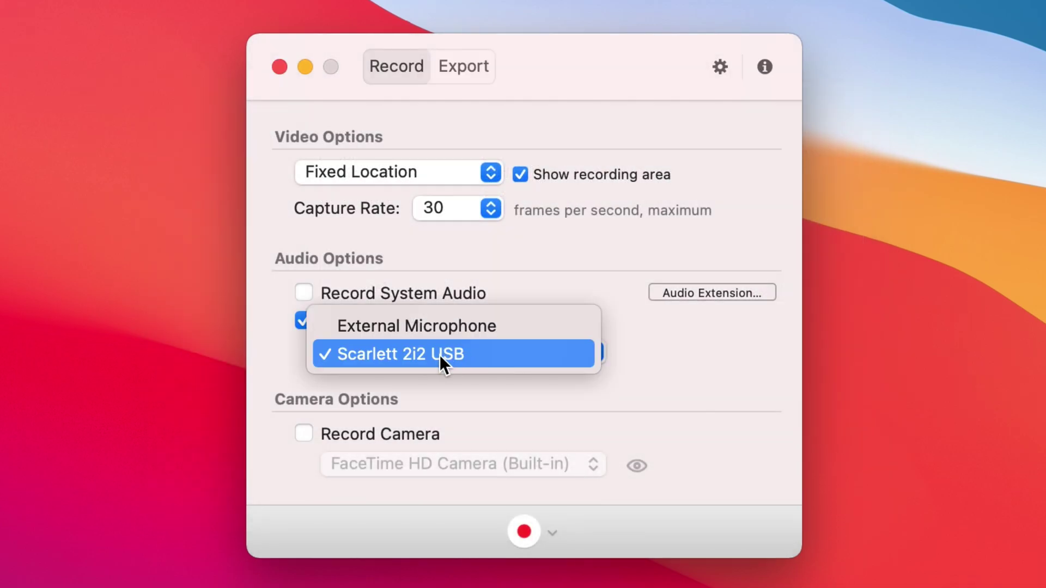
click(445, 355)
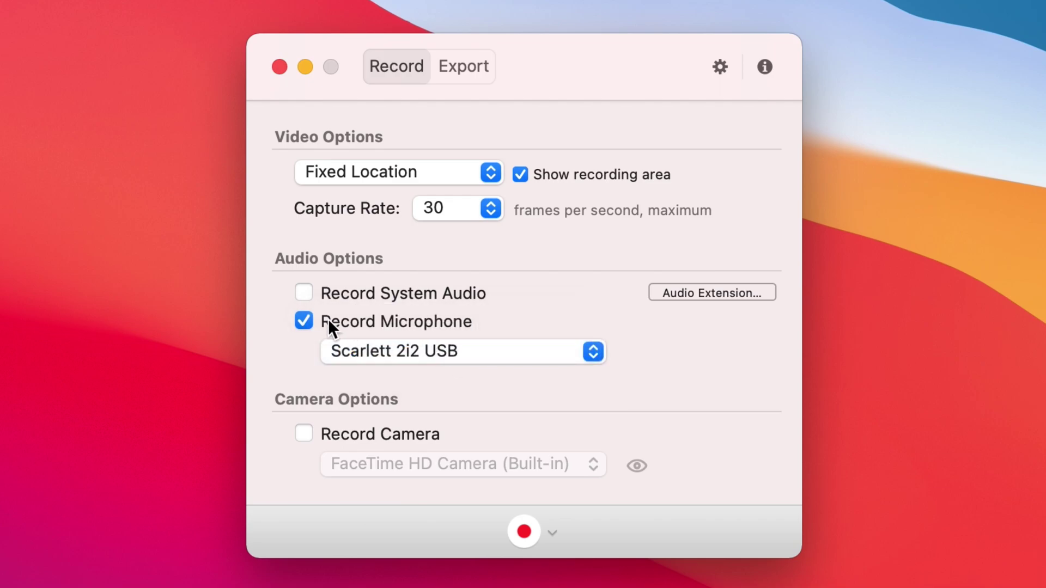
click(328, 319)
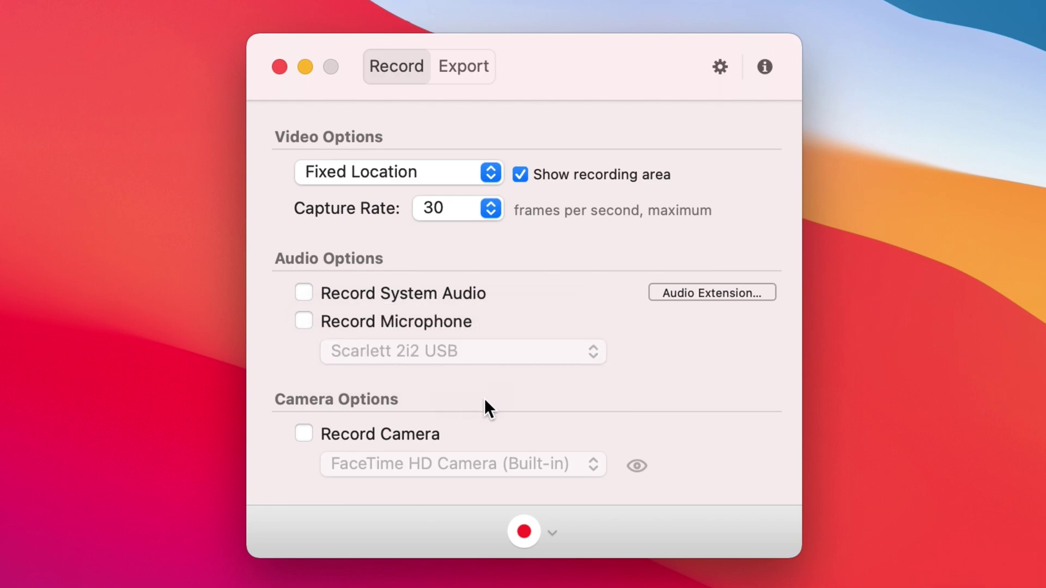
click(309, 431)
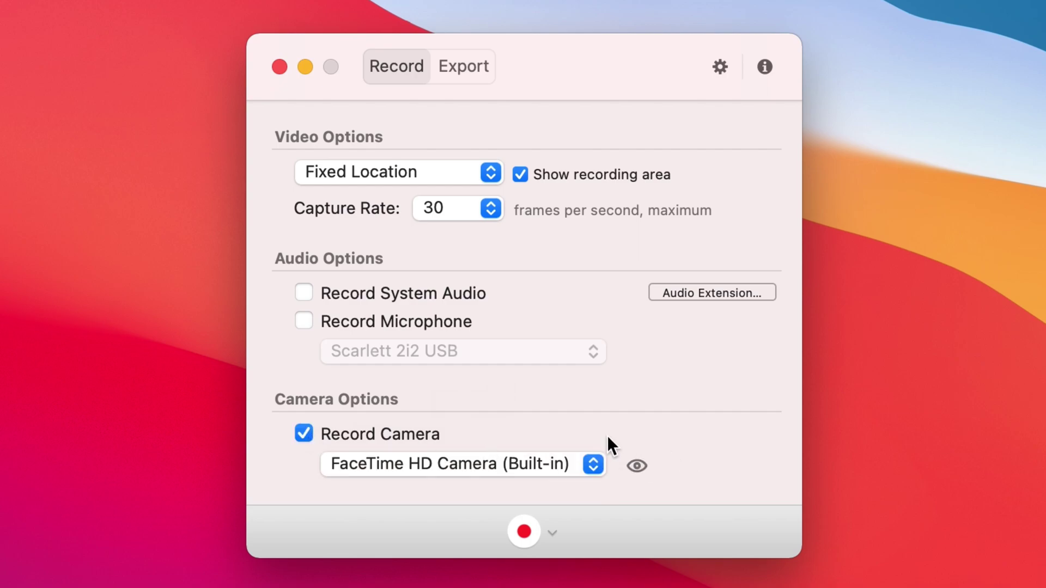
click(436, 467)
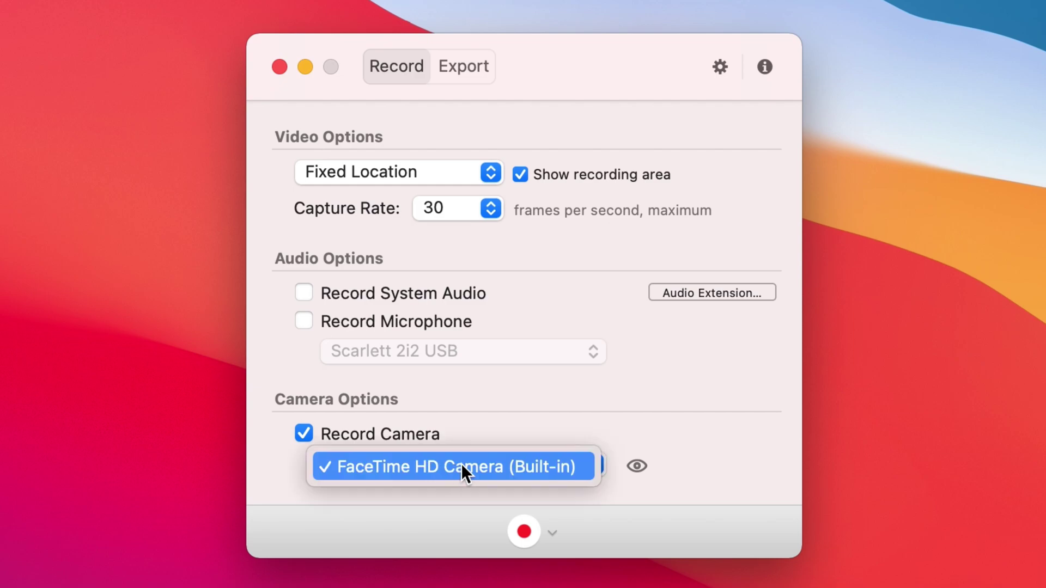
click(455, 468)
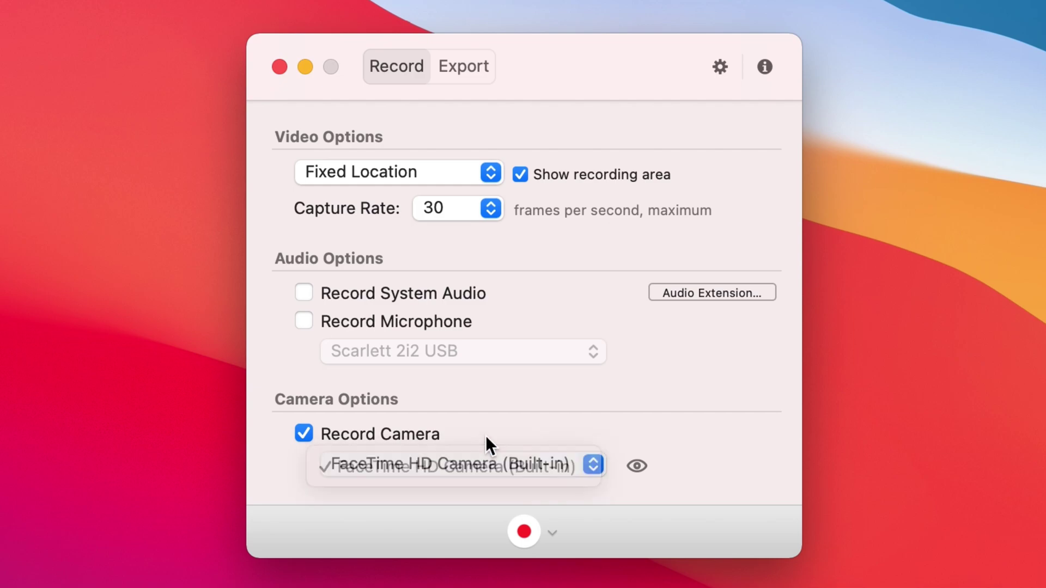
click(304, 433)
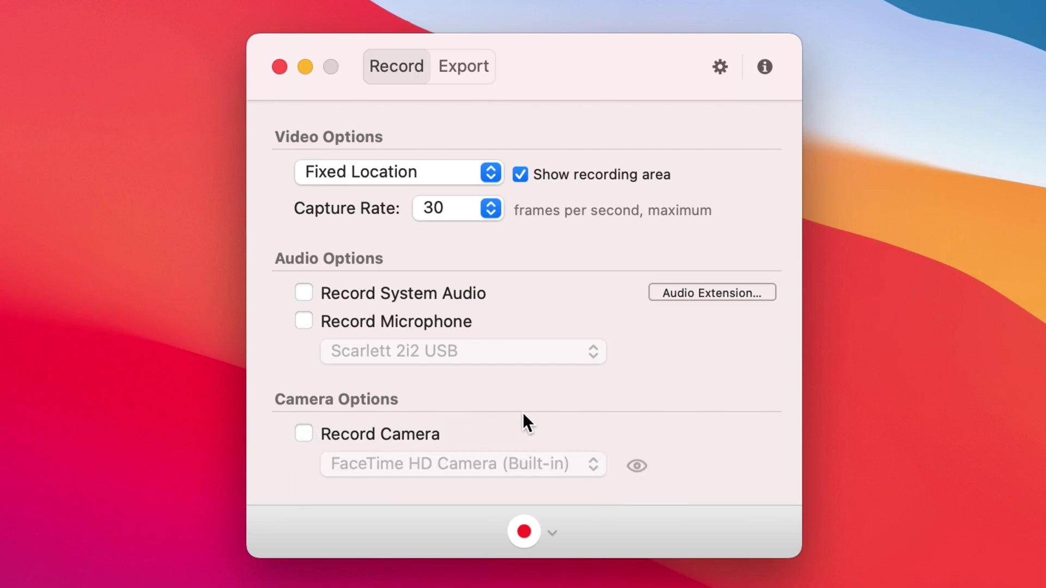
click(519, 176)
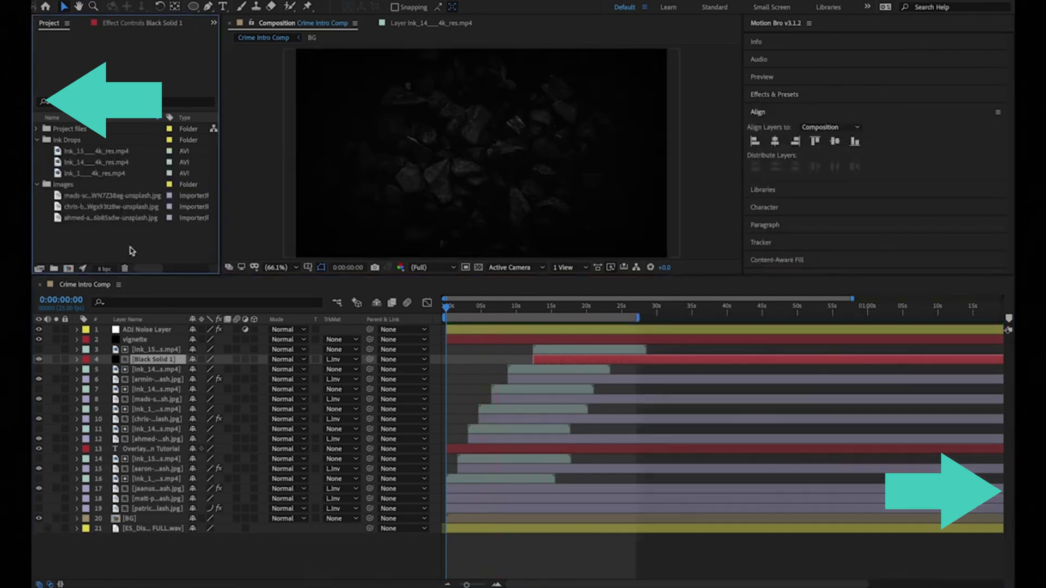
Step: Start a new After Effects composition with Cmd+N
key(ctrl+n)
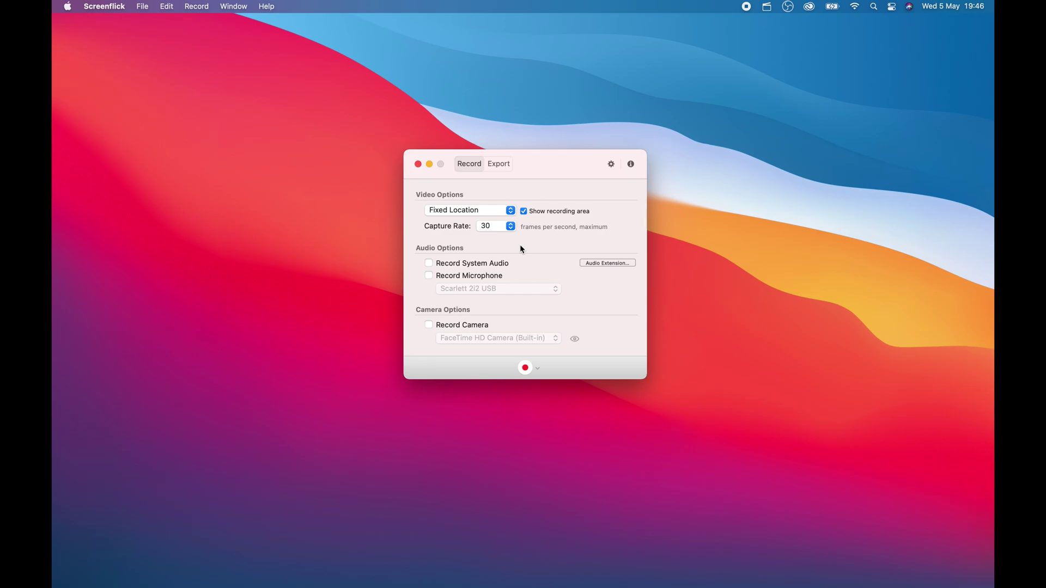
Step: Set up a new screen recording with the aspect ratio edited, 100% scale, and start capturing
click(525, 369)
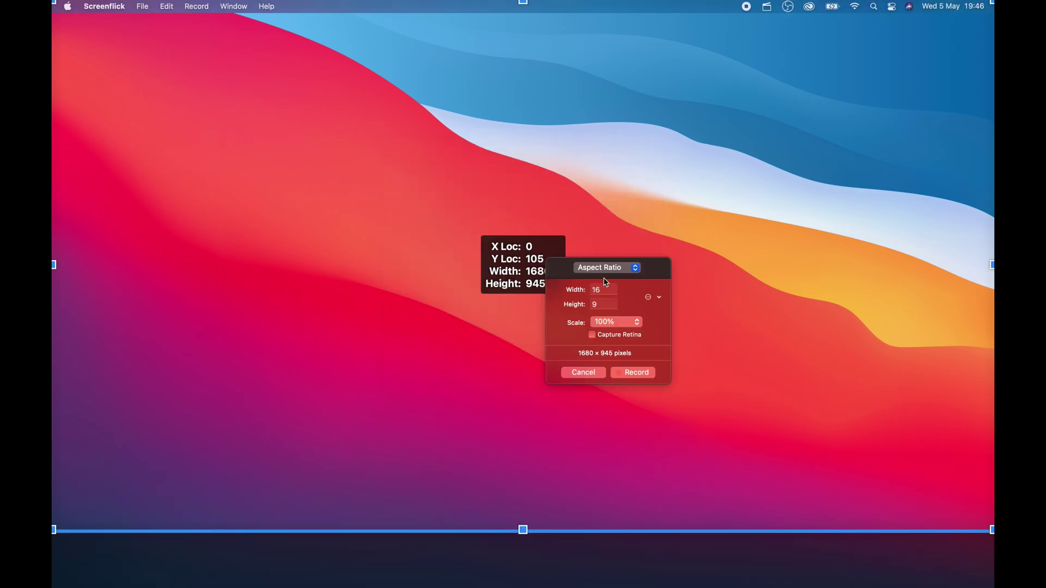
click(605, 289)
click(597, 302)
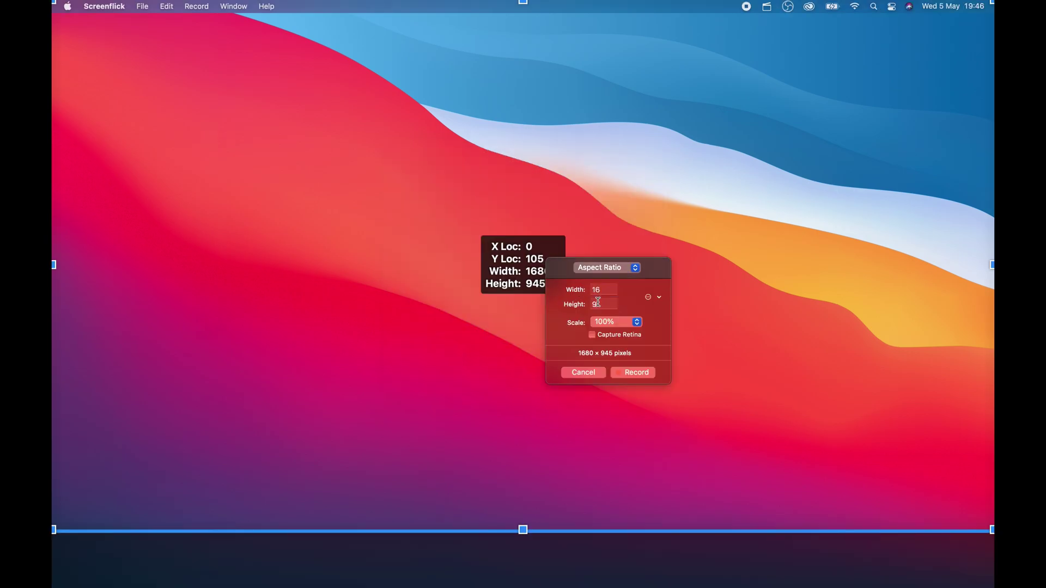
click(617, 322)
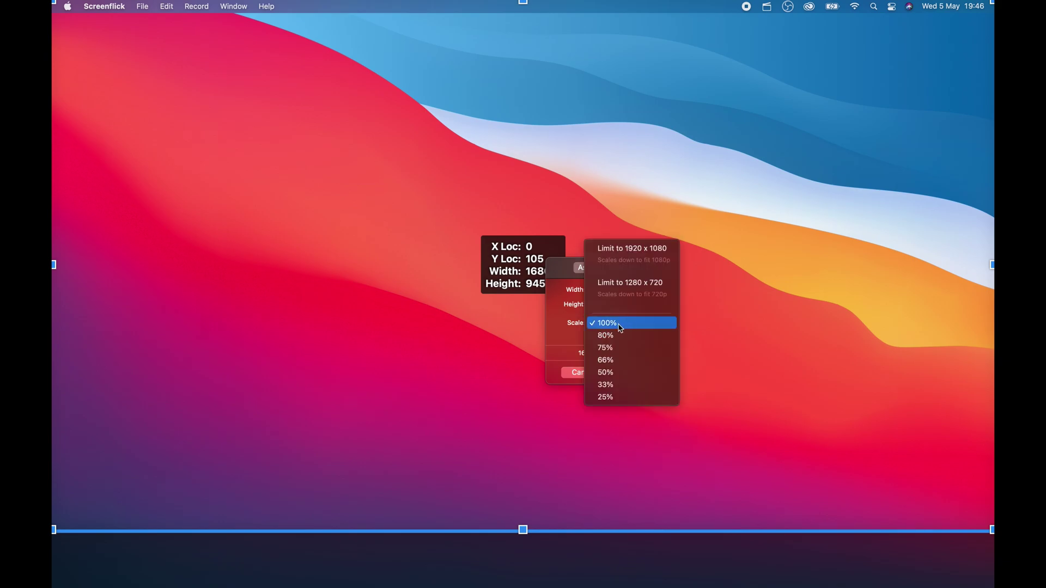
click(621, 325)
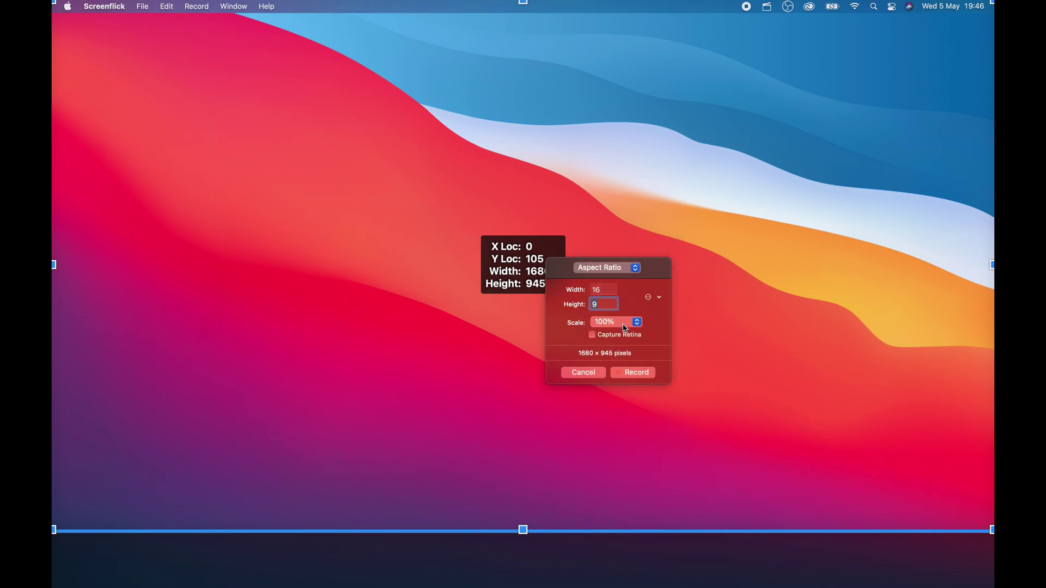
click(634, 374)
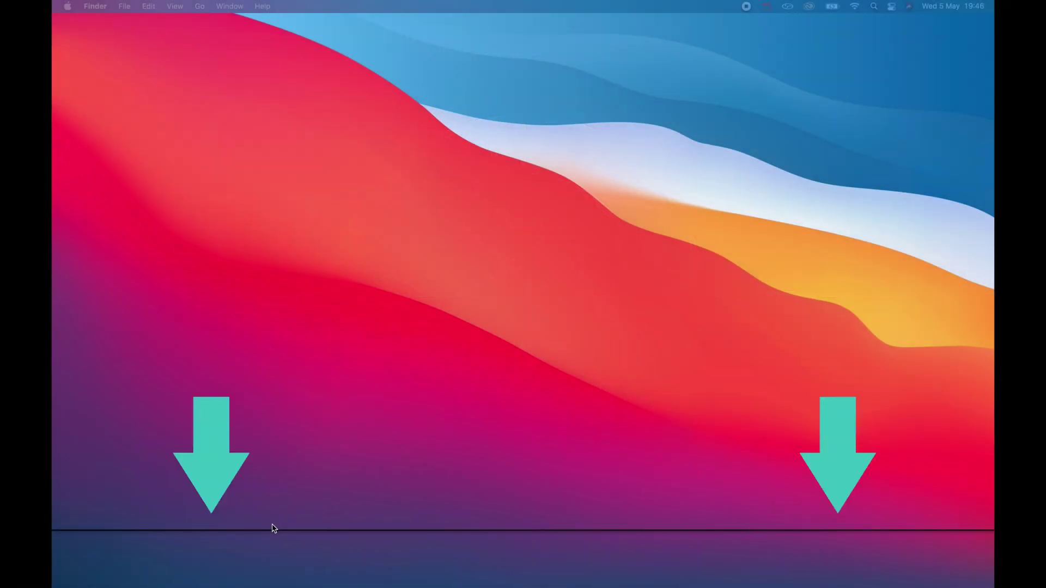
Step: Bring the Screenflick window up from the Dock and switch to its Export pane
mouse_move(296, 572)
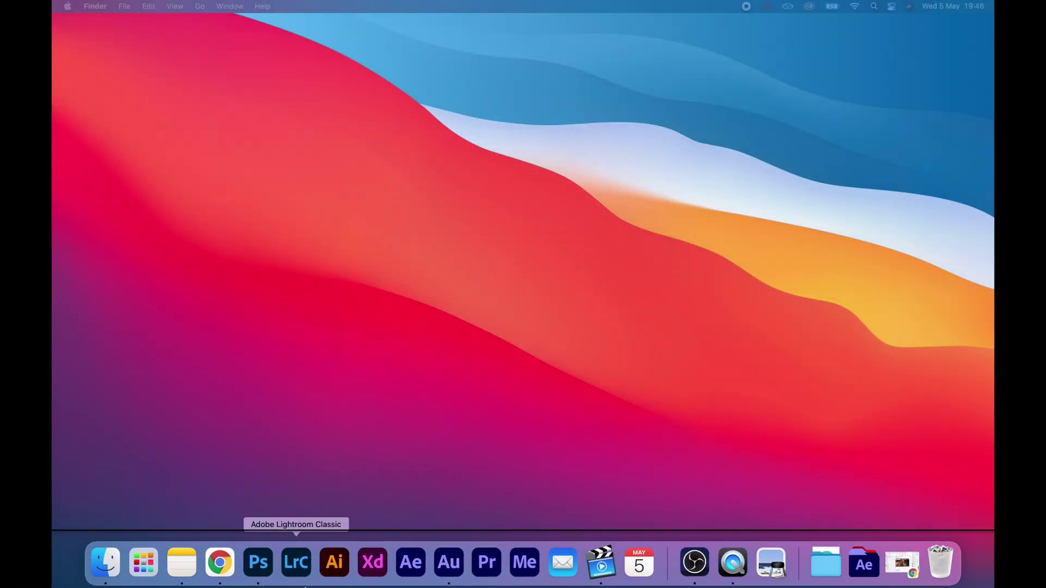
click(258, 562)
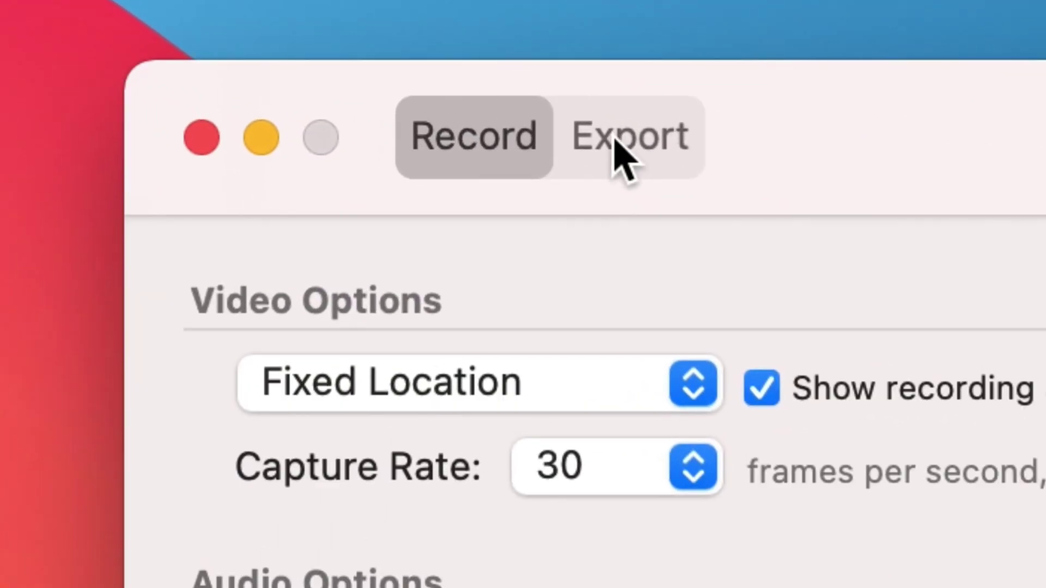
click(493, 128)
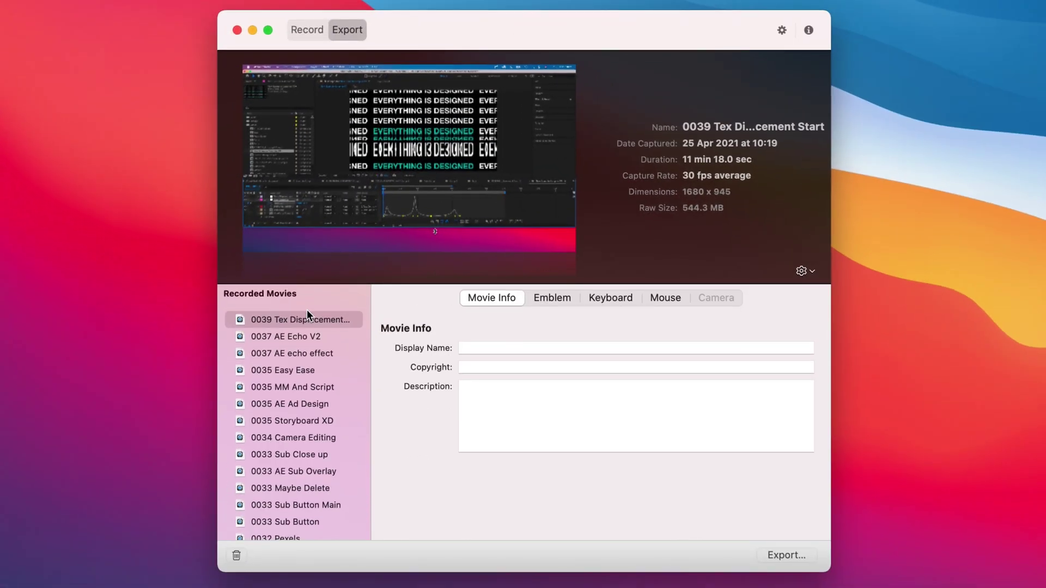
Step: Preview the 0037 and 0035 recordings, then select 0035 Easy Ease (3 min 3.0 sec, 1680 x 945)
click(278, 338)
click(282, 355)
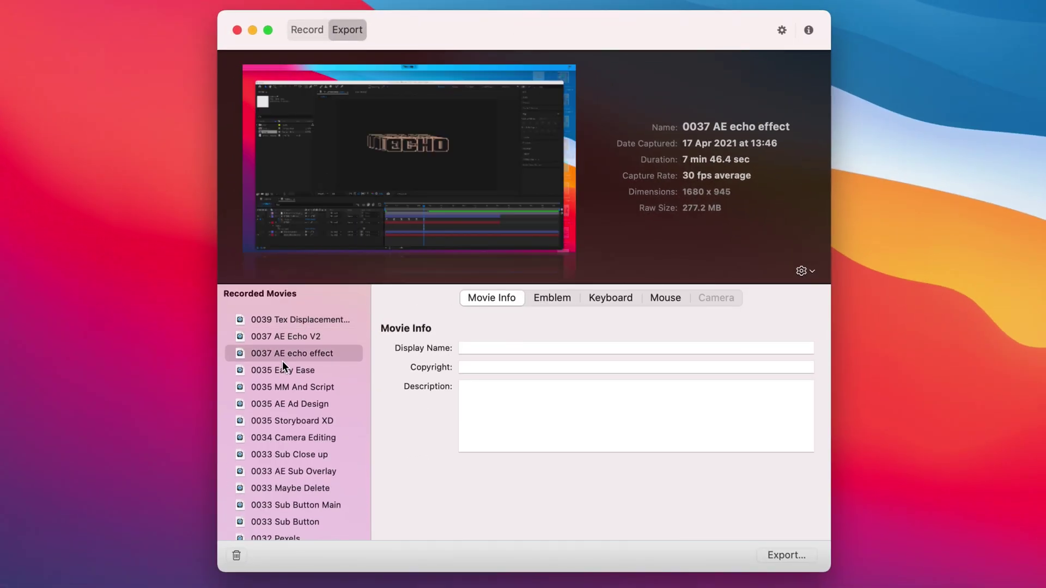
click(284, 371)
click(285, 388)
click(286, 405)
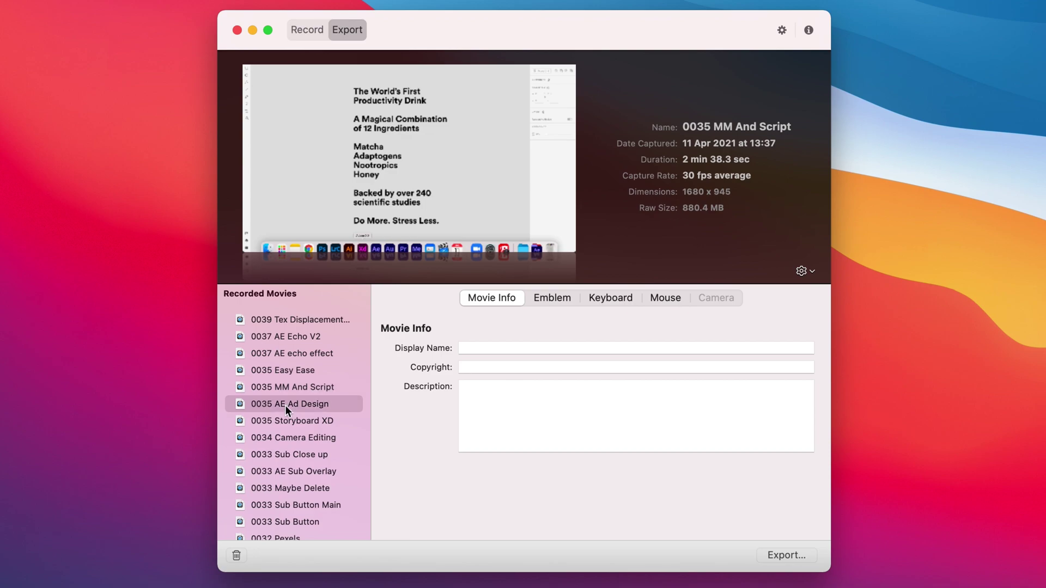
click(290, 371)
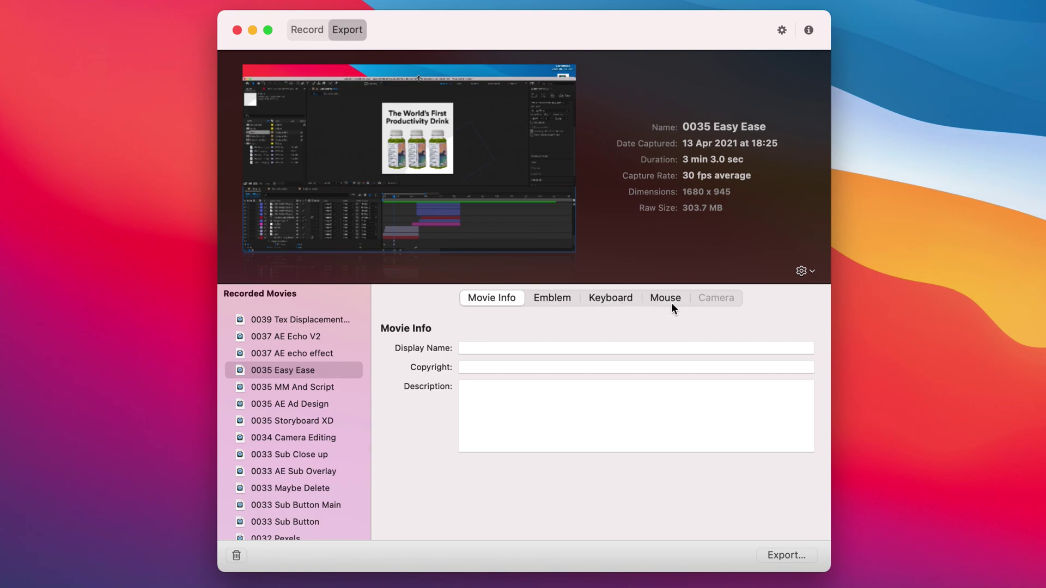
Step: Set the emblem image to C.png, shown for the Entire Movie at the Top Right position
click(554, 297)
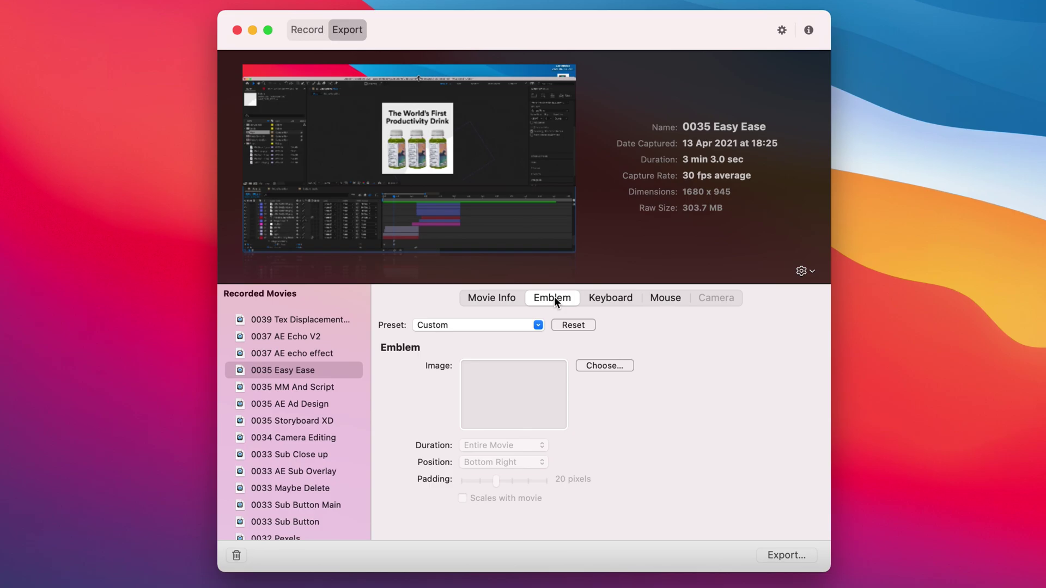
click(595, 363)
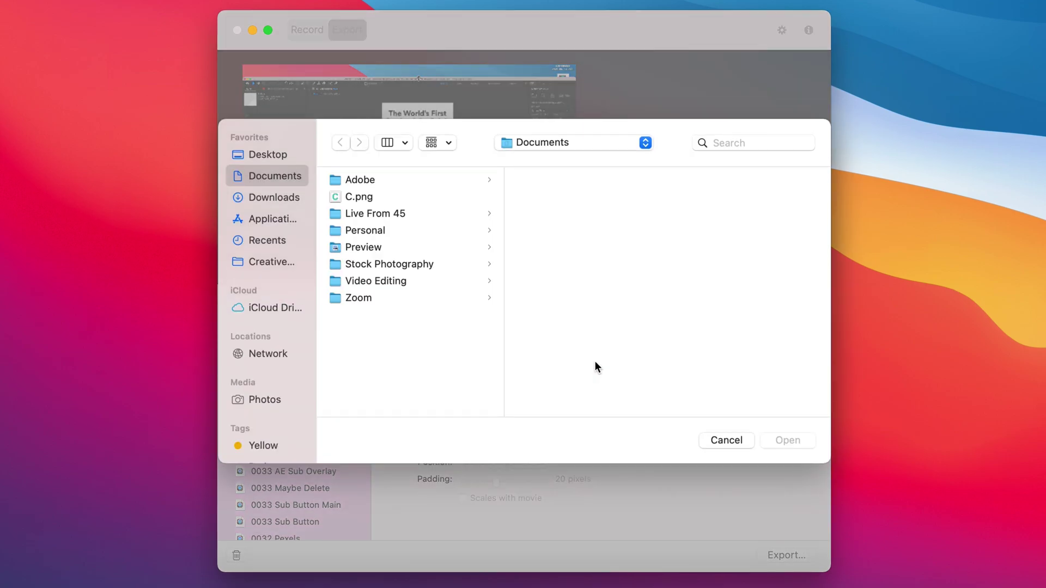
double_click(381, 197)
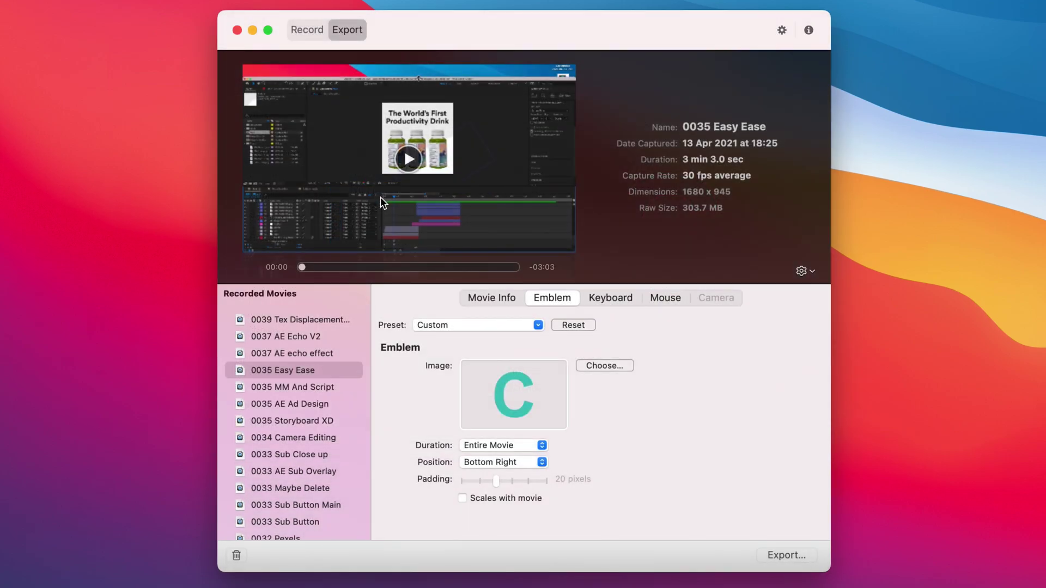
click(495, 445)
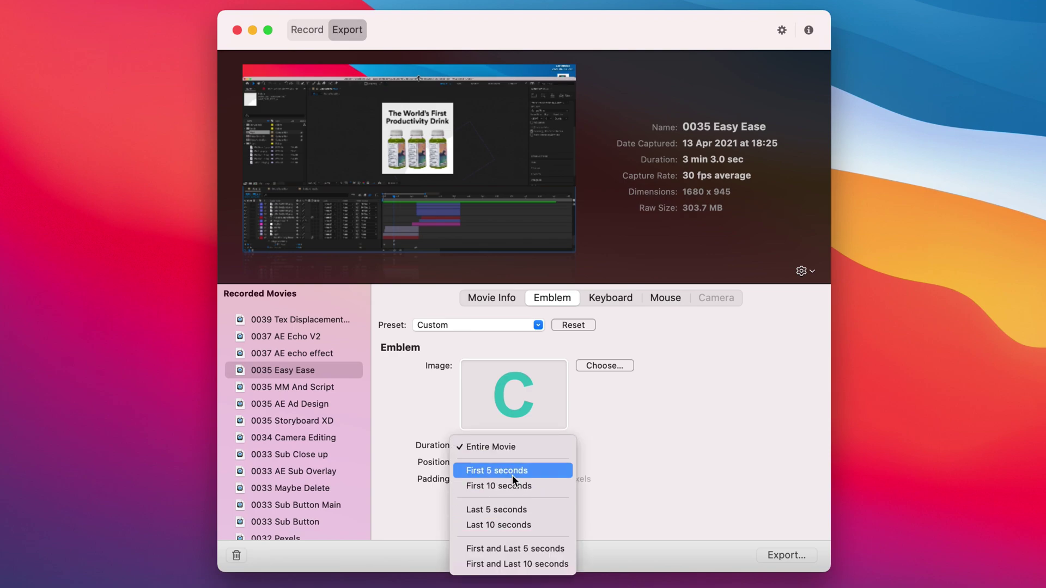
click(512, 448)
click(512, 467)
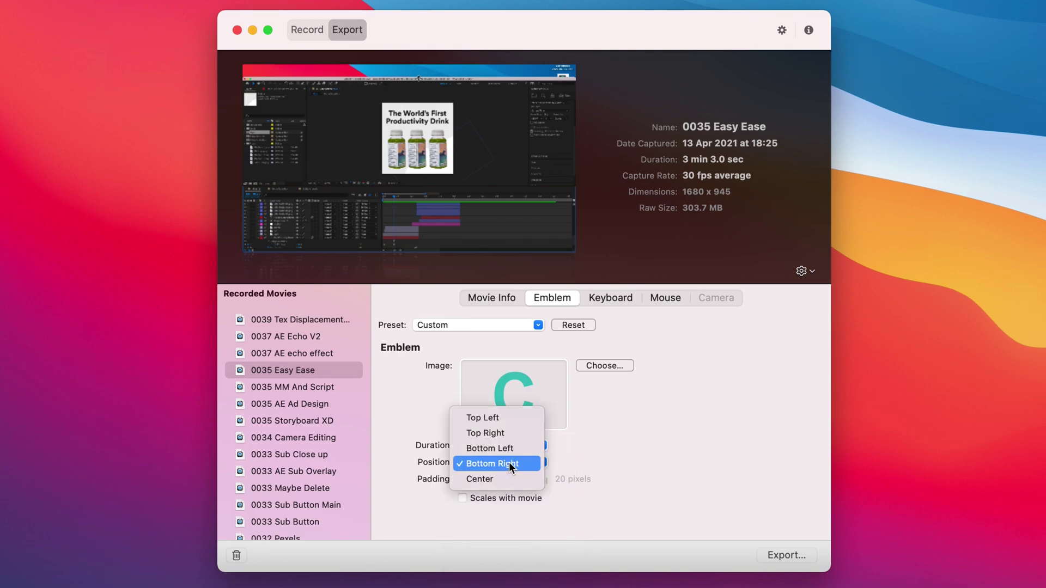
click(511, 434)
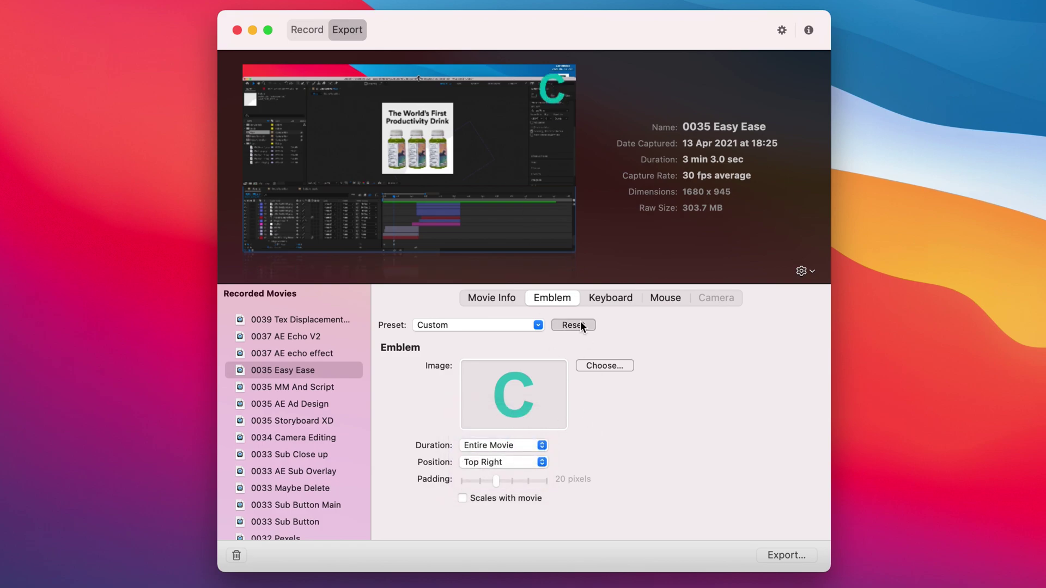
click(611, 297)
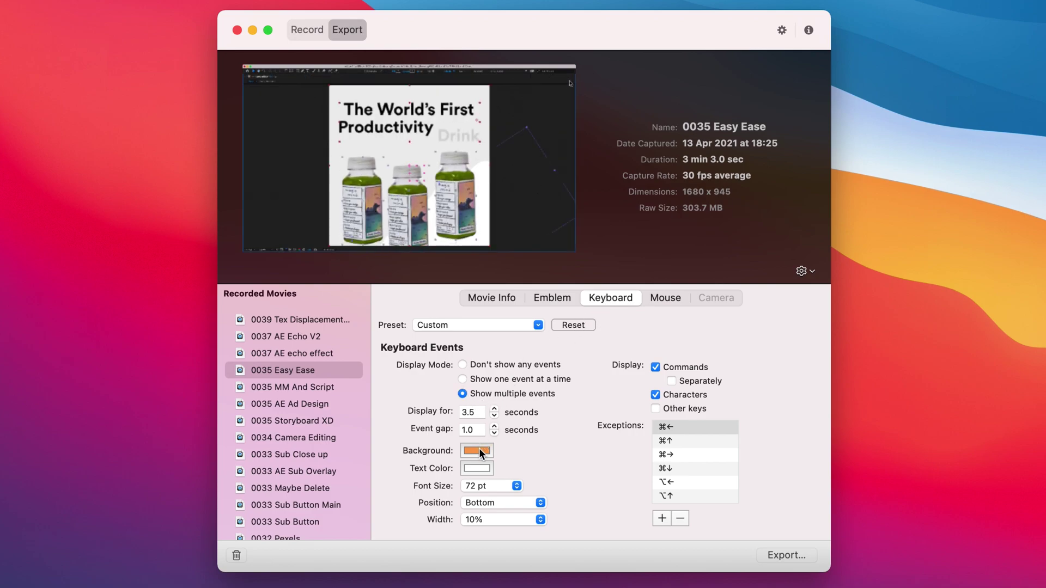
Step: Change the keystroke overlay Position from Bottom to Top and check it in the Easy Ease preview
mouse_move(364, 260)
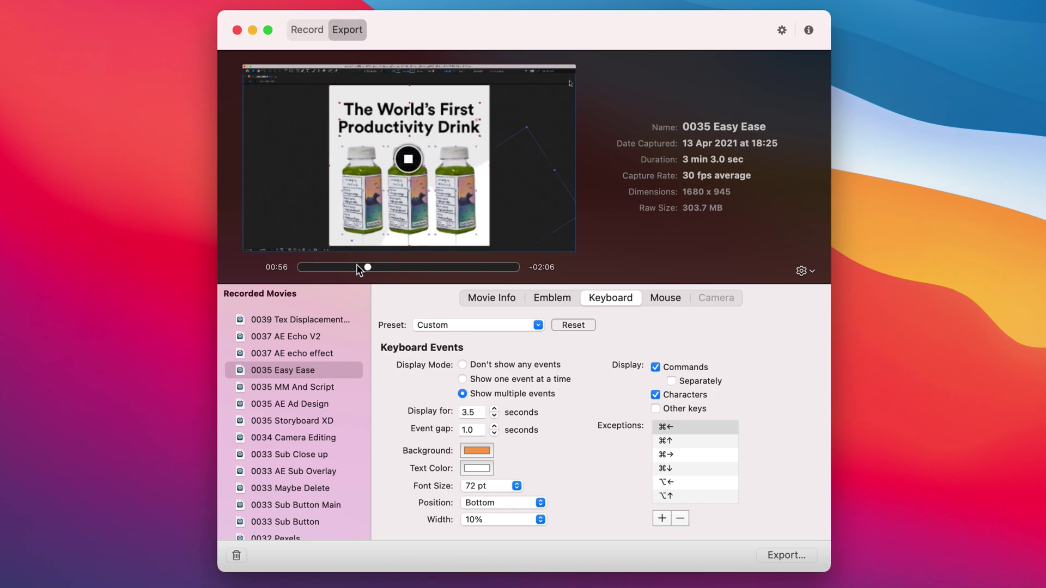
click(351, 266)
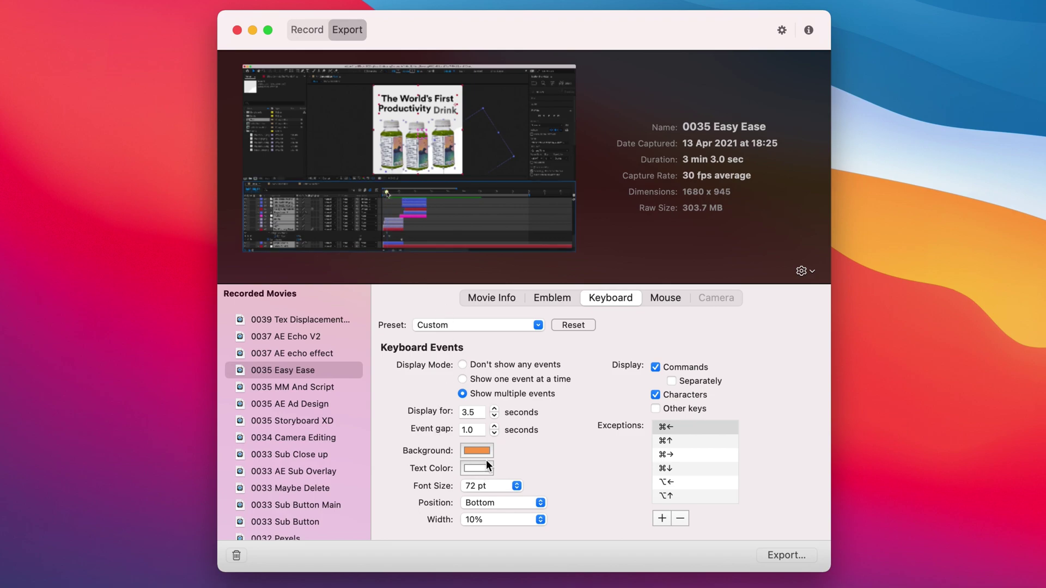
click(489, 498)
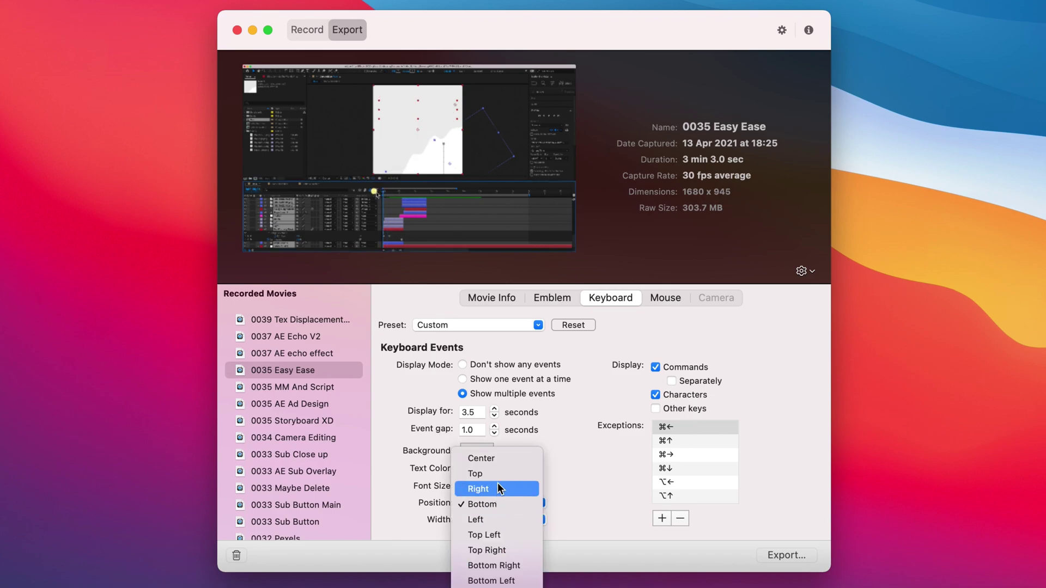
click(499, 471)
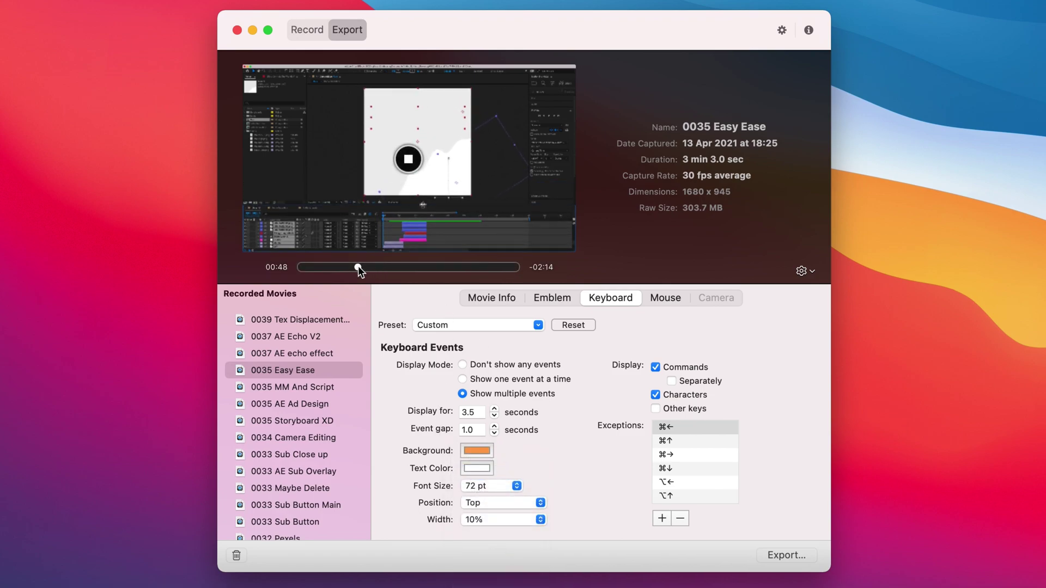
drag(358, 268, 360, 267)
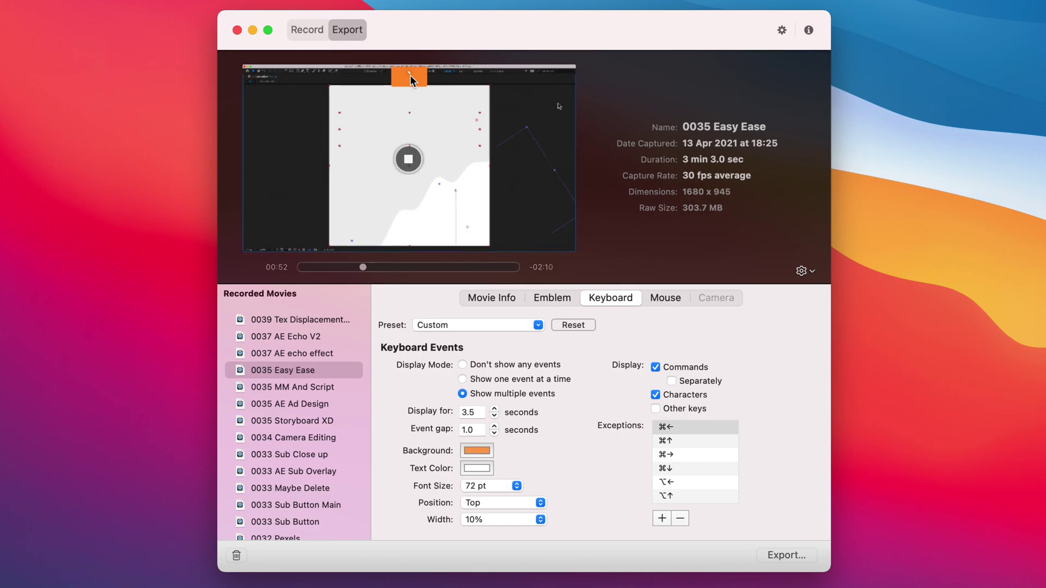
Step: Enable Show mouse clicks with a maximum-scale cursor in the Mouse settings, then play the preview
click(663, 296)
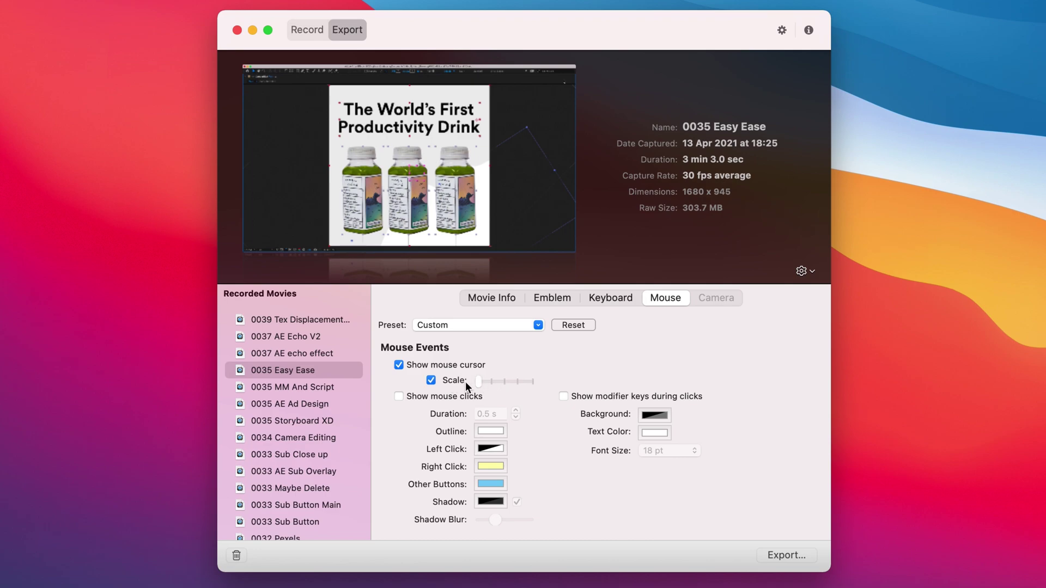
click(405, 396)
mouse_move(438, 147)
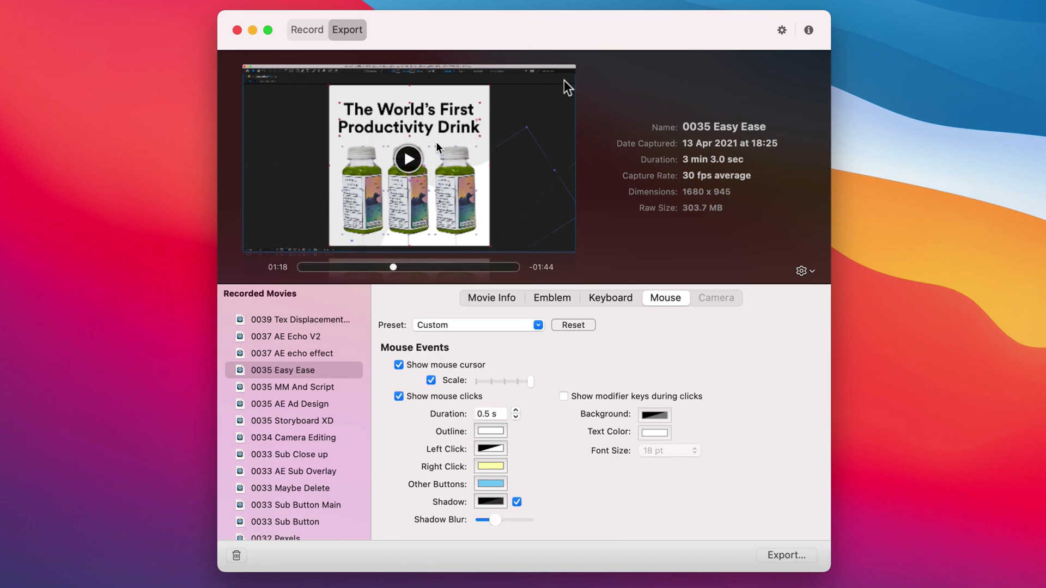
click(408, 158)
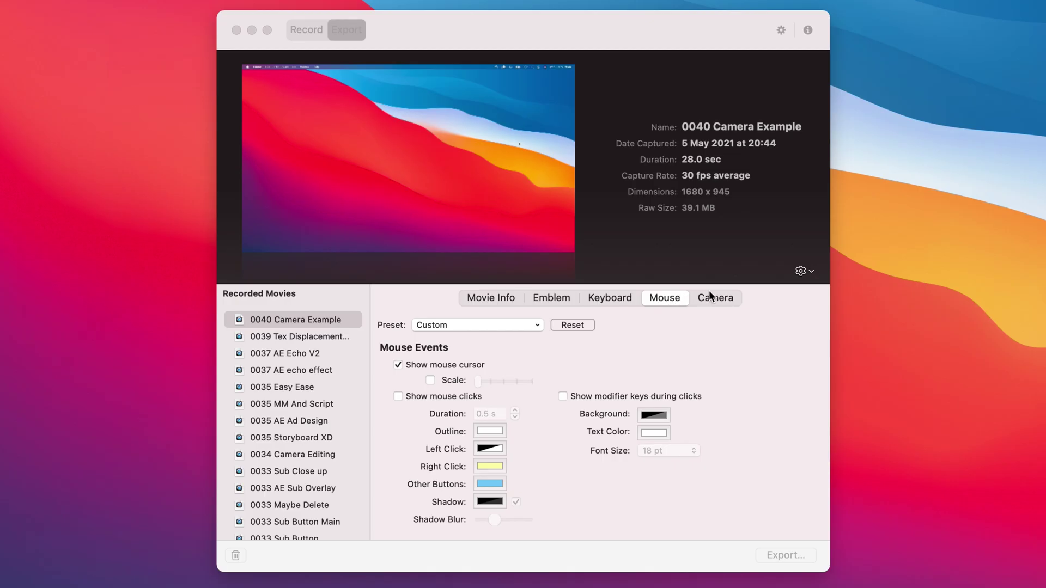
Step: Show the camera video in the recording, try Top Left at maximum size, then reset to defaults
click(710, 296)
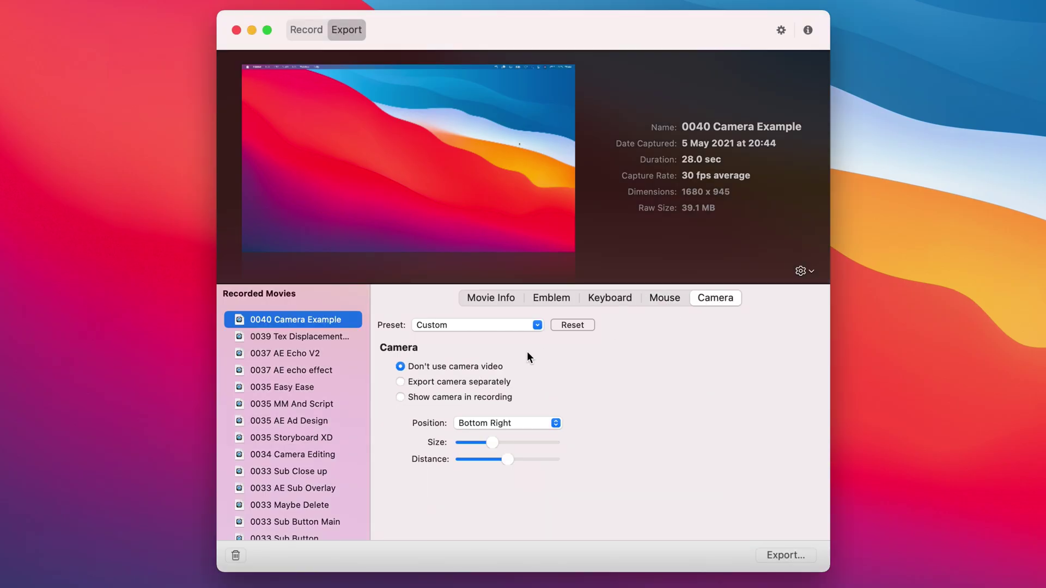
click(401, 397)
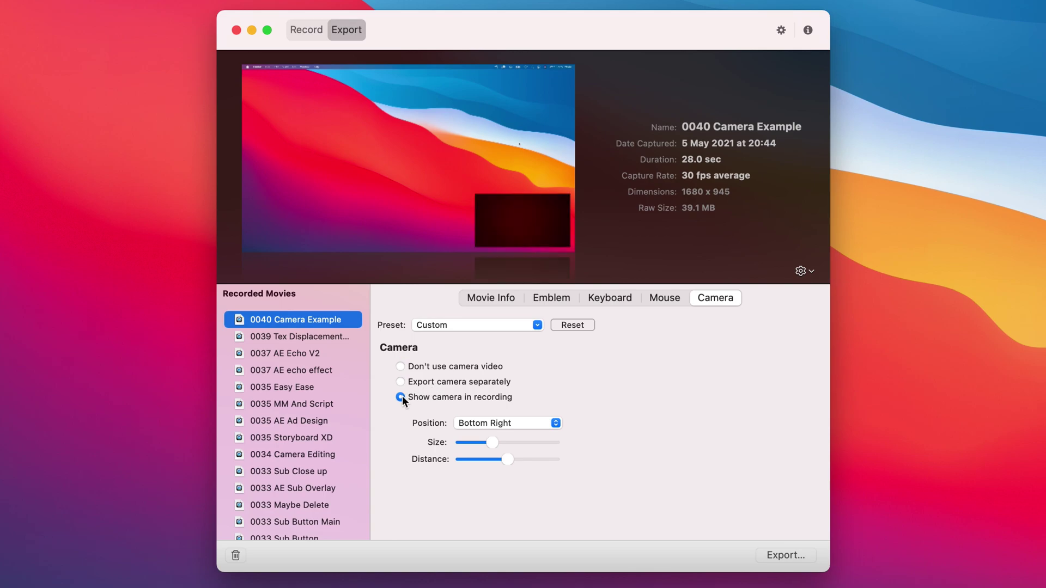
click(517, 423)
click(518, 395)
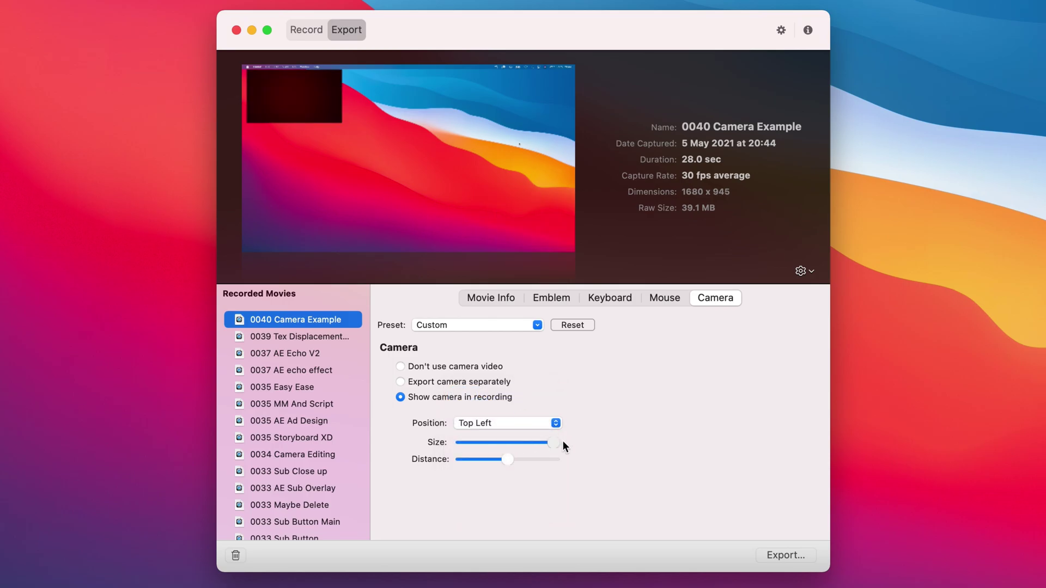
drag(562, 440, 555, 439)
click(573, 324)
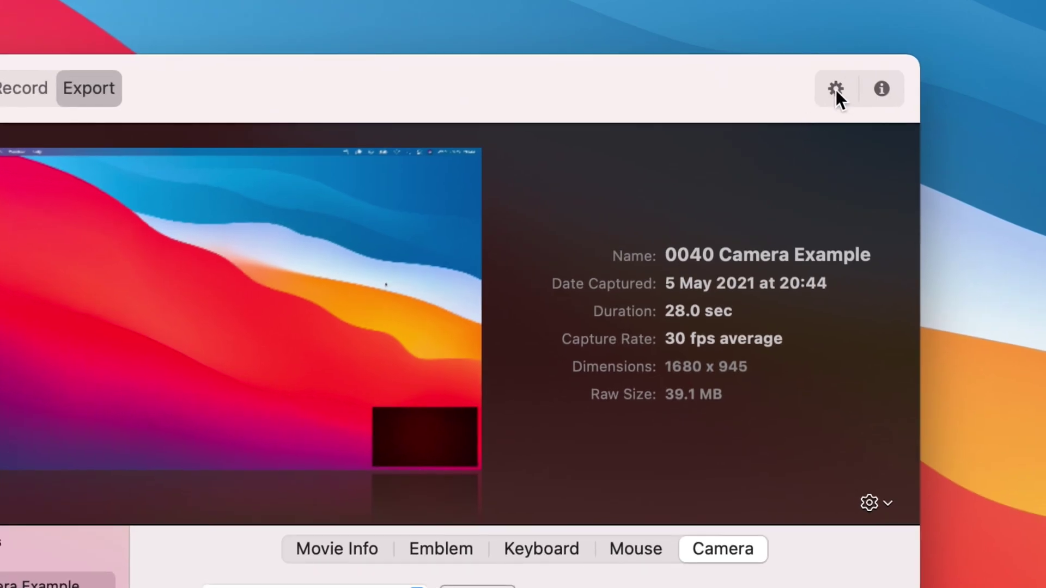
Step: Raise the recording quality slider to Ultra High in the quality preferences
click(782, 30)
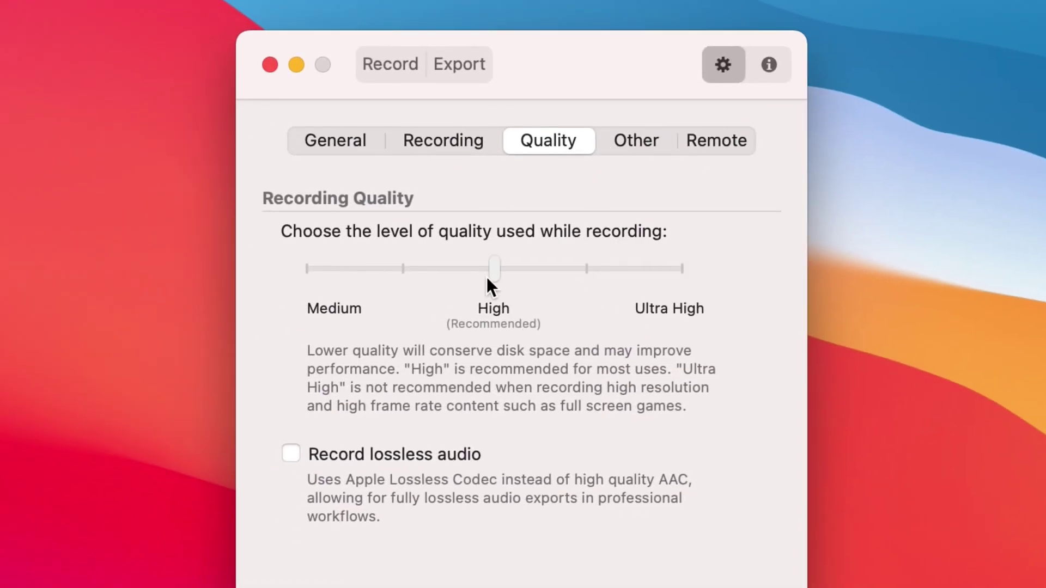
drag(495, 274, 670, 274)
click(383, 69)
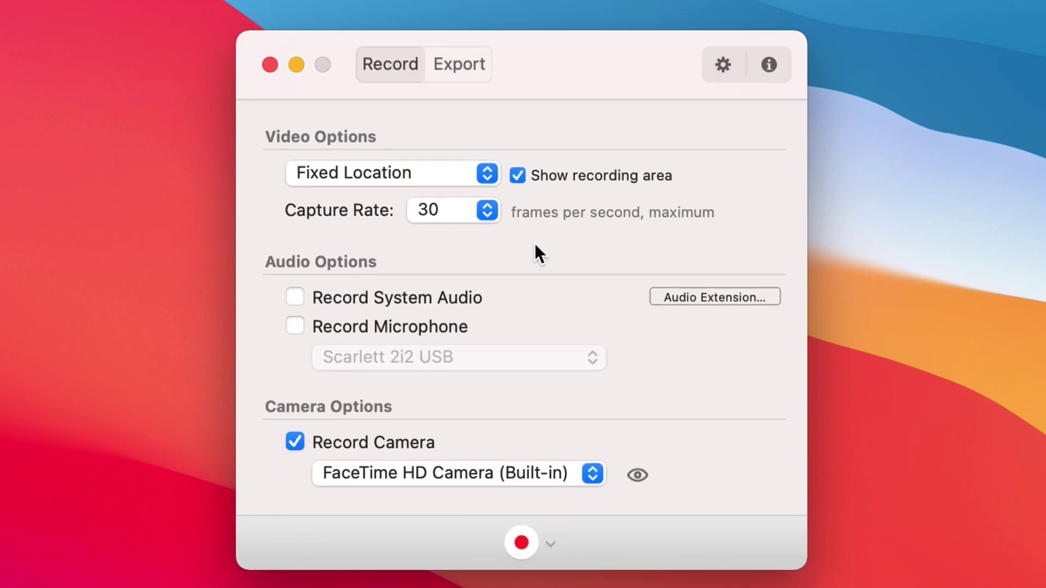